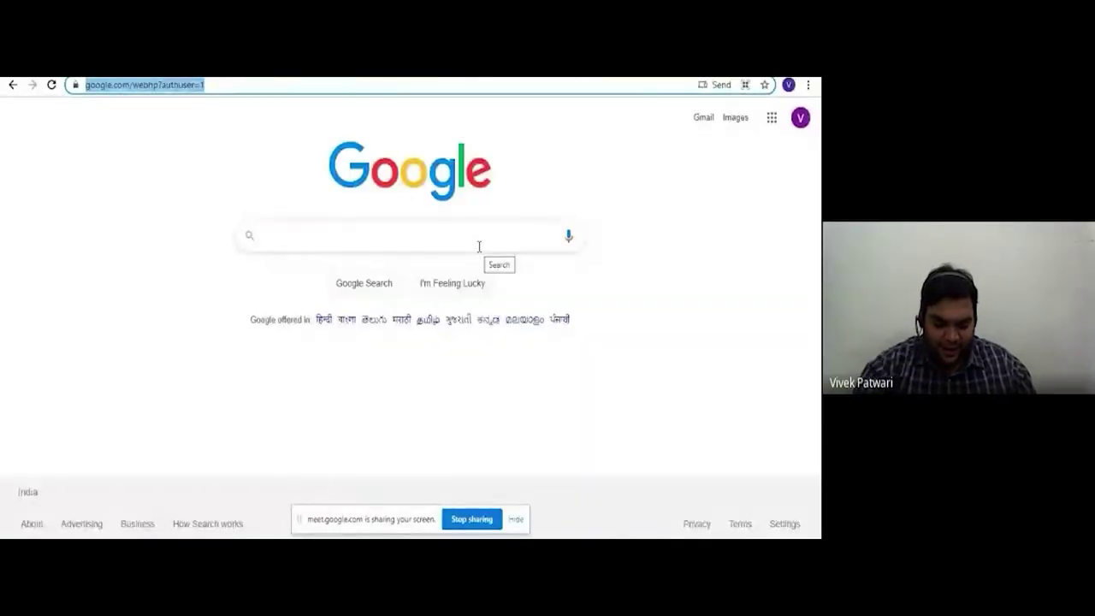
Load drive.google.com in Chrome to reach the My Drive page with 303.85 GB used
text(dr)
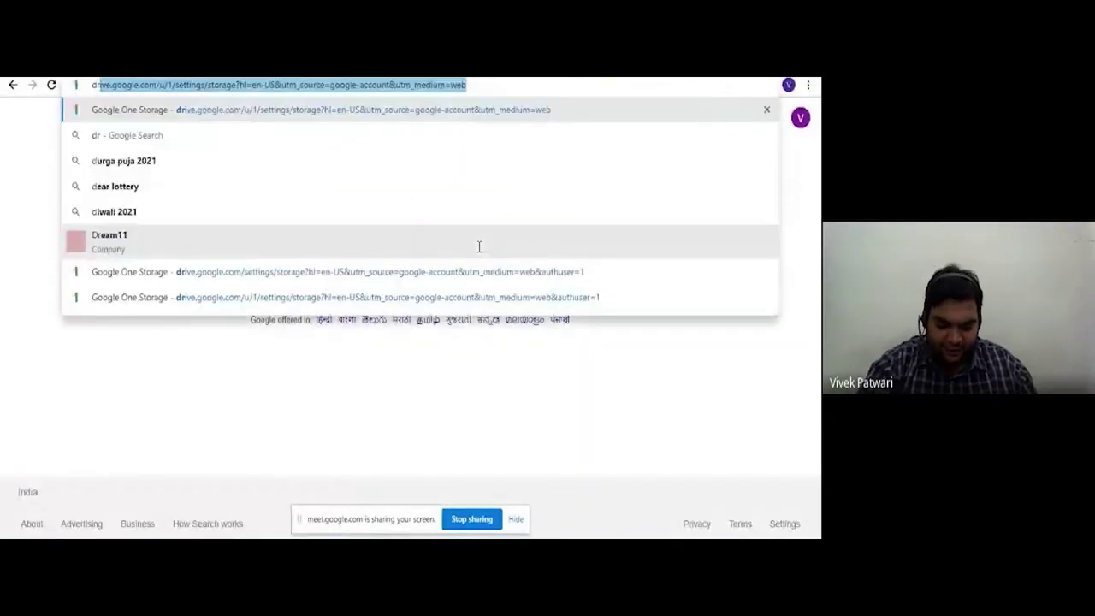
text(ive.goo)
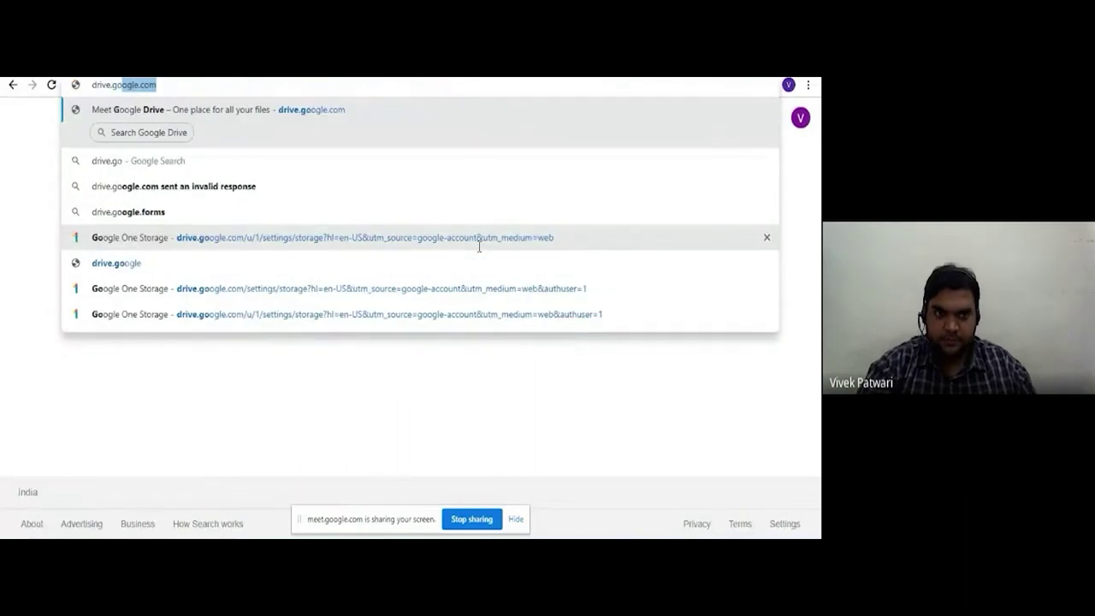
text(gle)
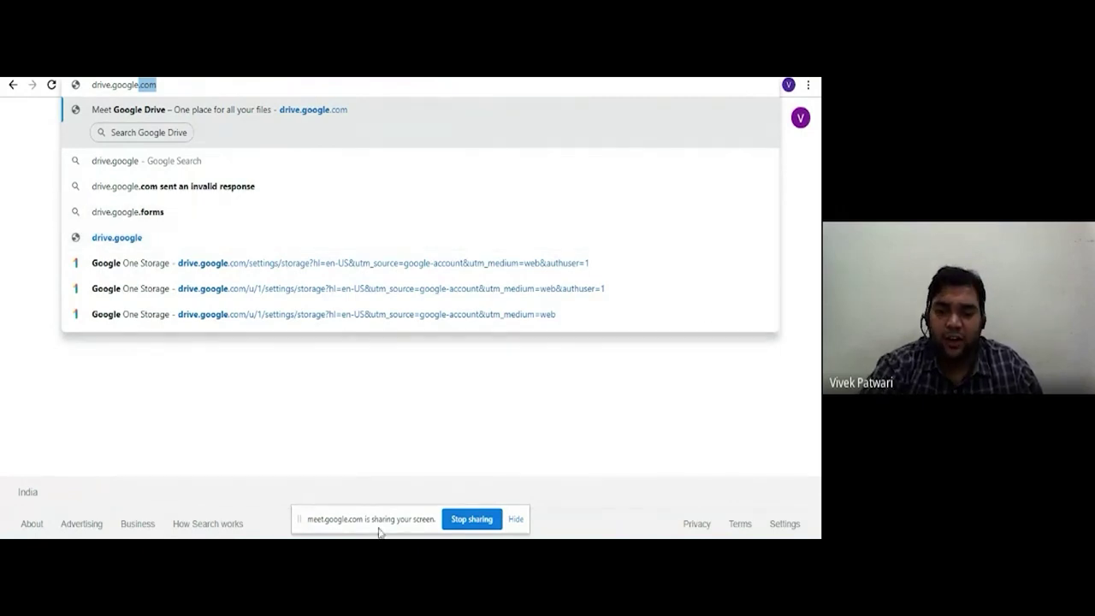
key(Return)
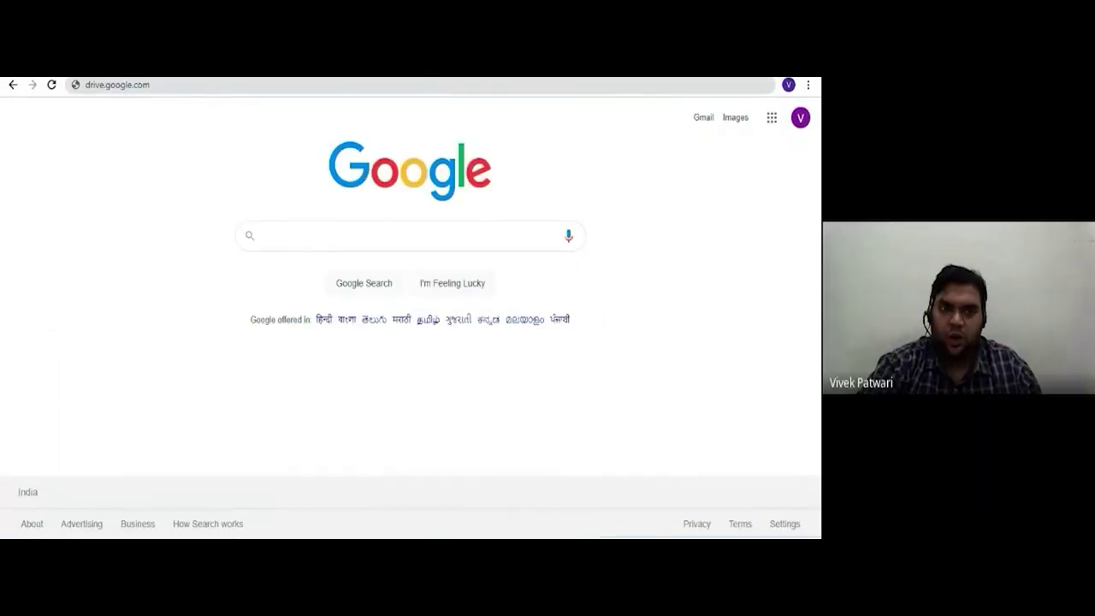
click(191, 85)
key(Return)
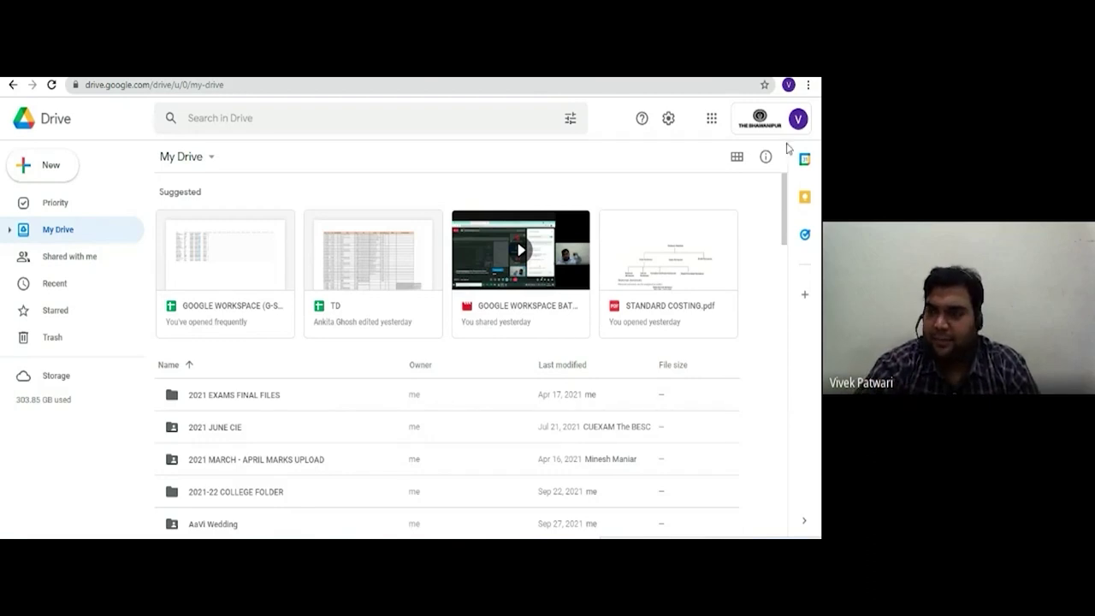
Switch Drive from the avatar menu to the second, personal Google account
click(799, 120)
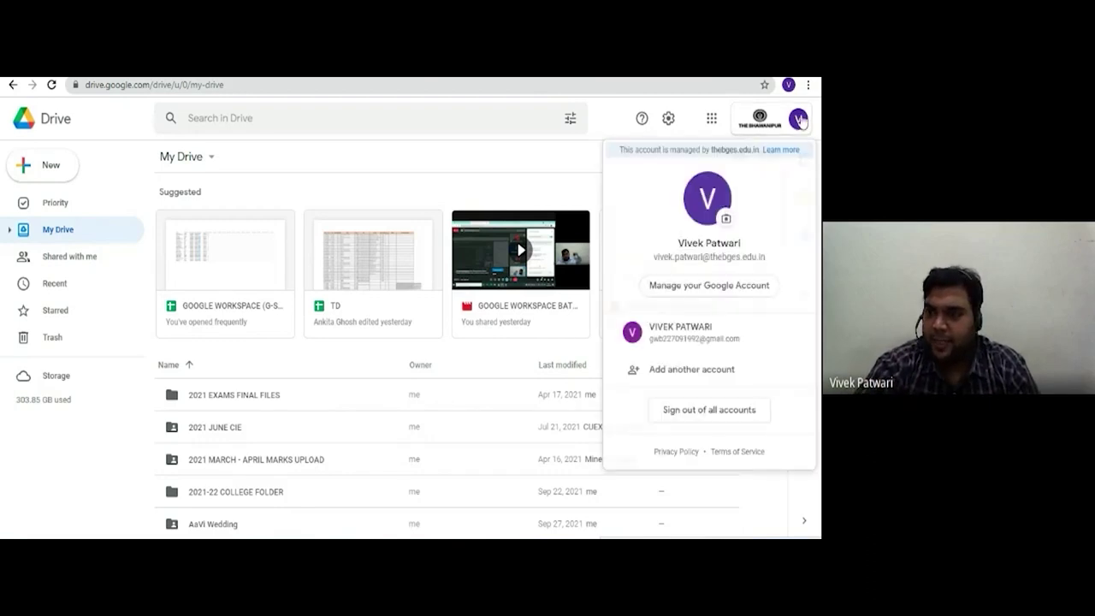
click(560, 169)
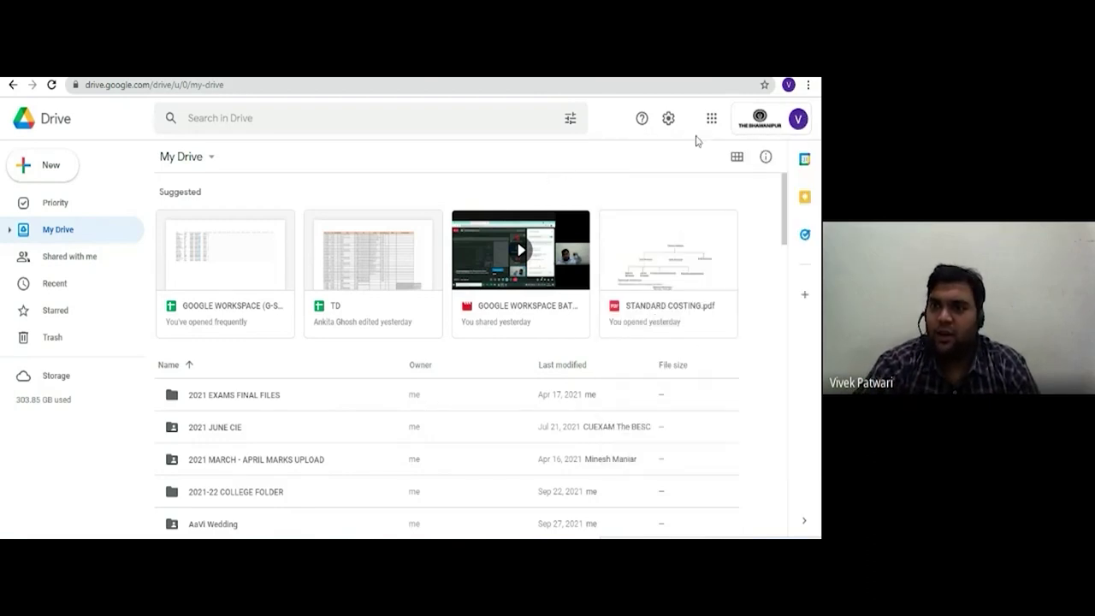
click(798, 121)
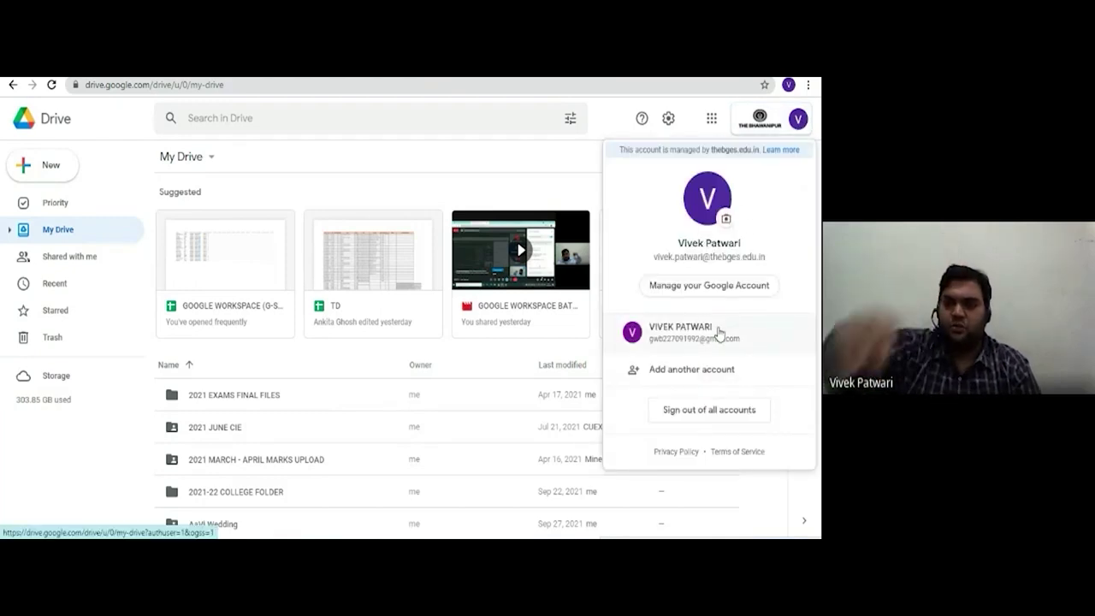
click(680, 331)
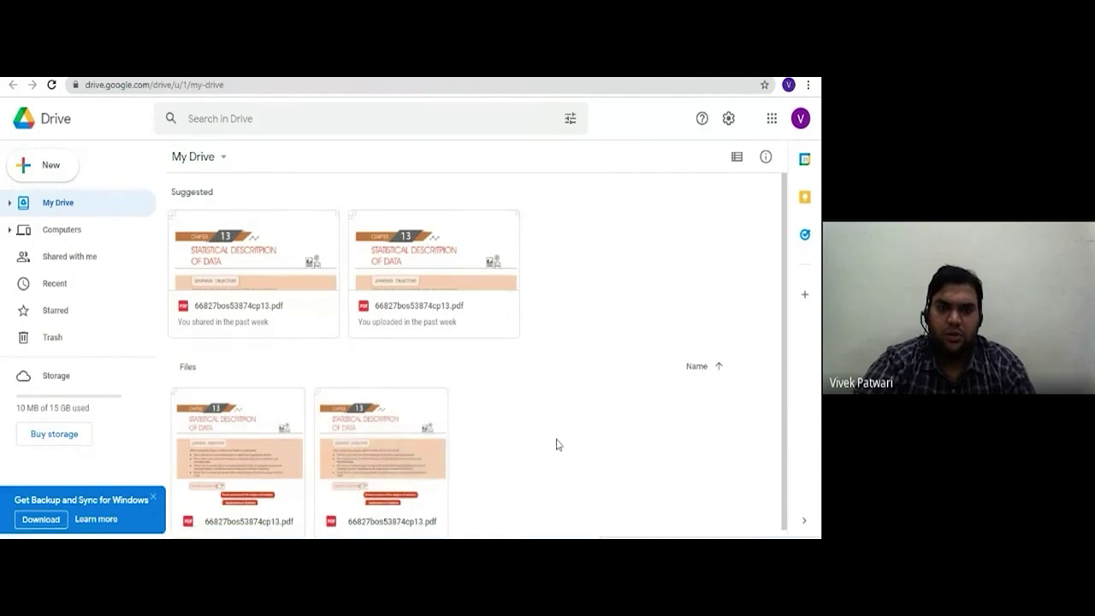
Close the Backup and Sync for Windows banner and toggle list/grid layouts, ending in grid view
scroll(557, 444, down, 1)
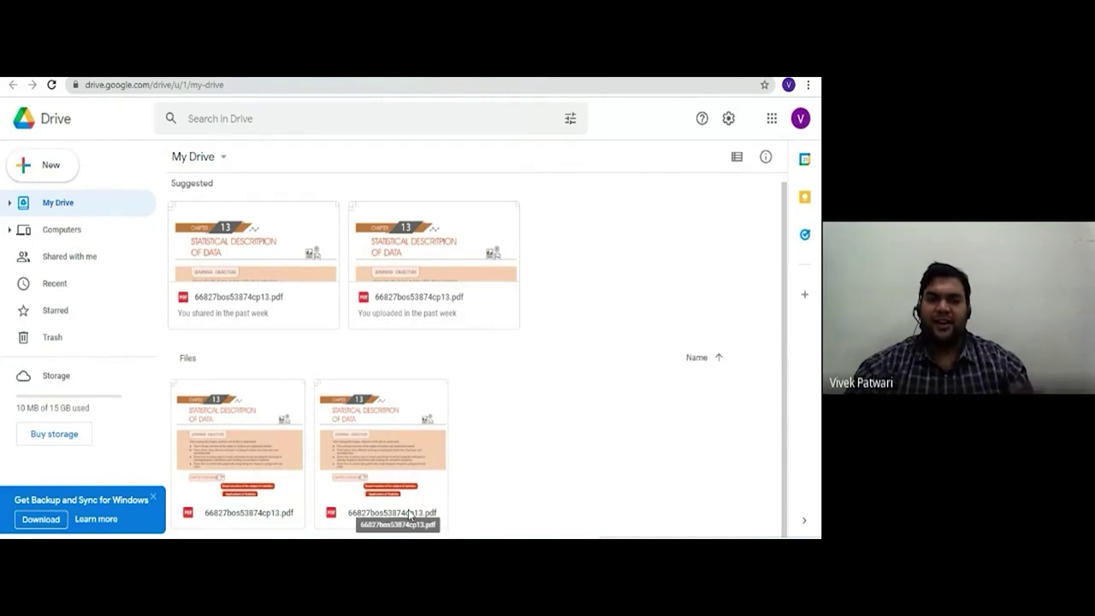
click(152, 497)
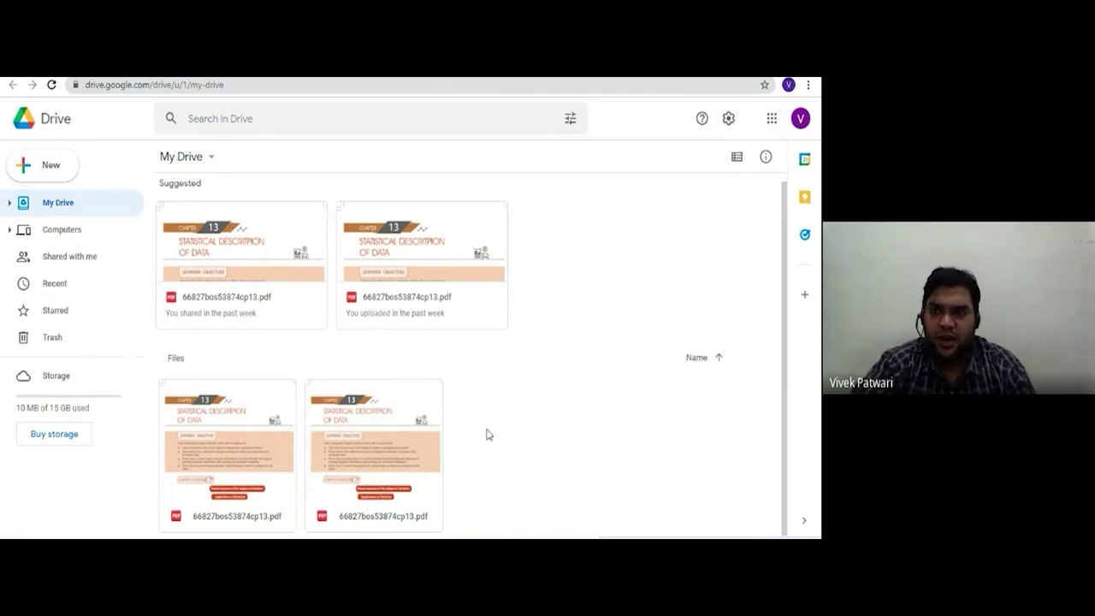
click(737, 162)
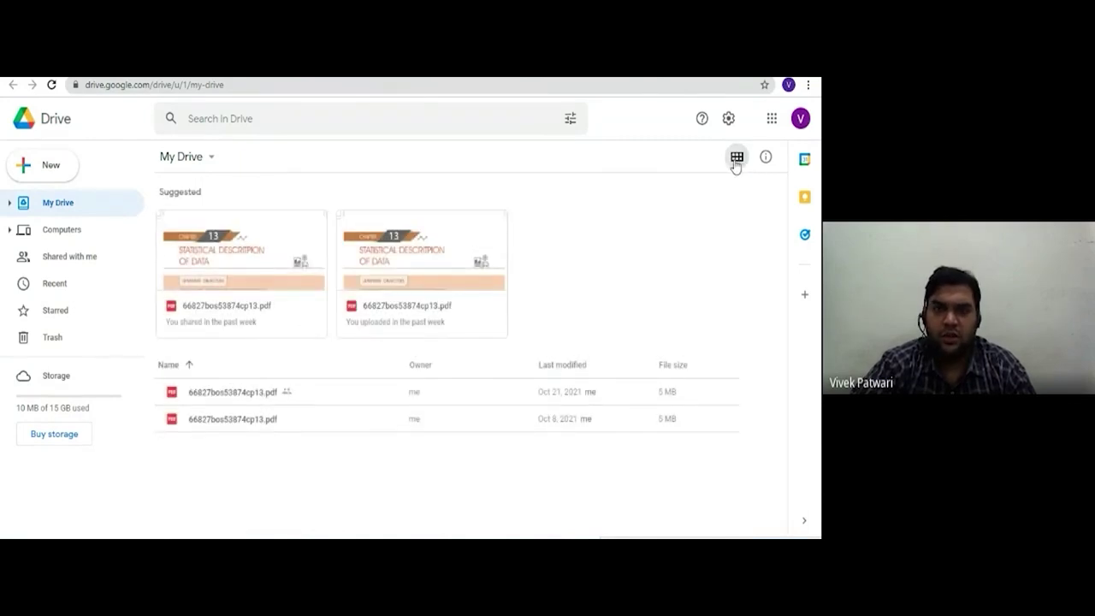
click(737, 158)
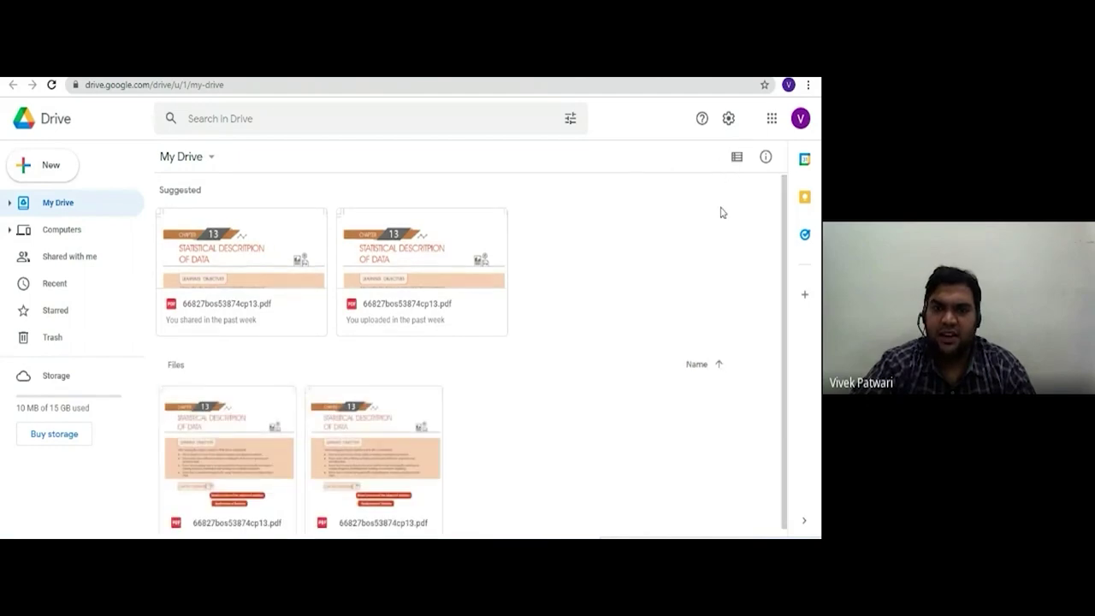
click(737, 162)
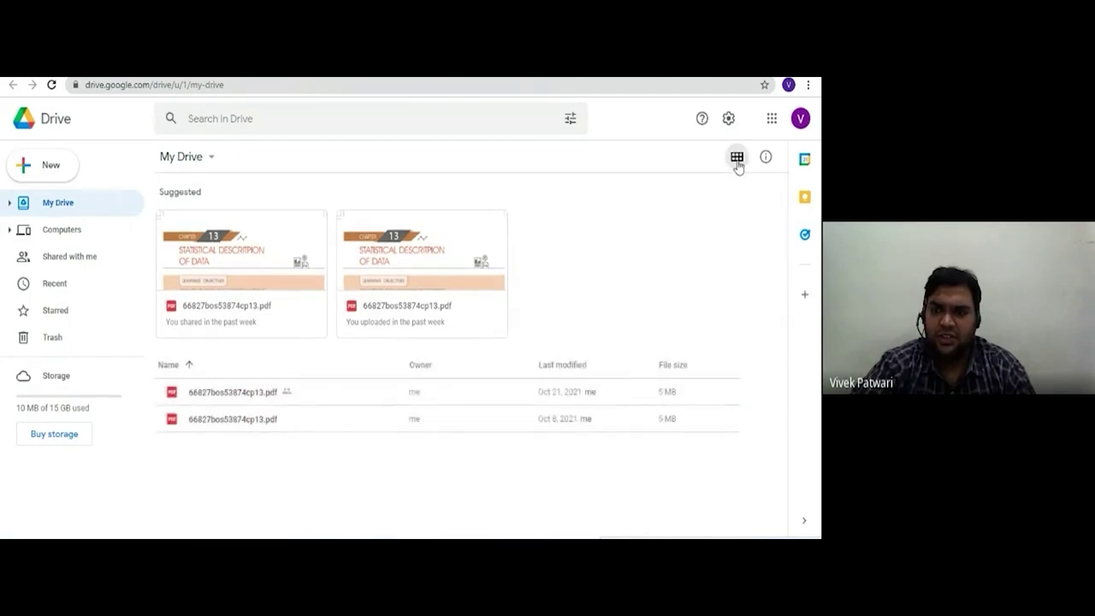
click(737, 162)
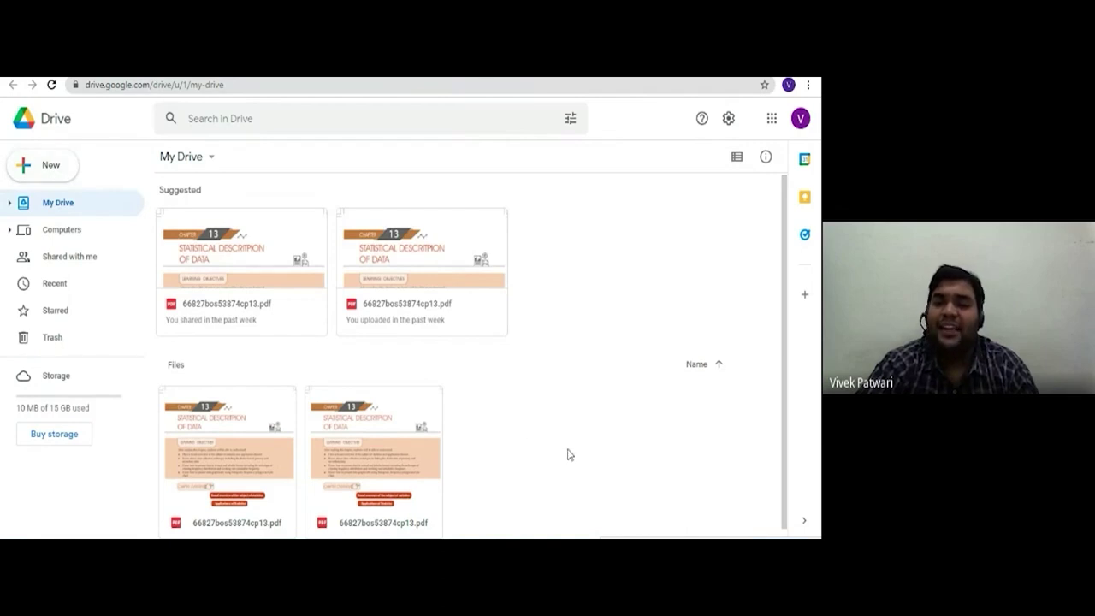
Look at the New menu and the right-click creation options, then close them unused
click(50, 171)
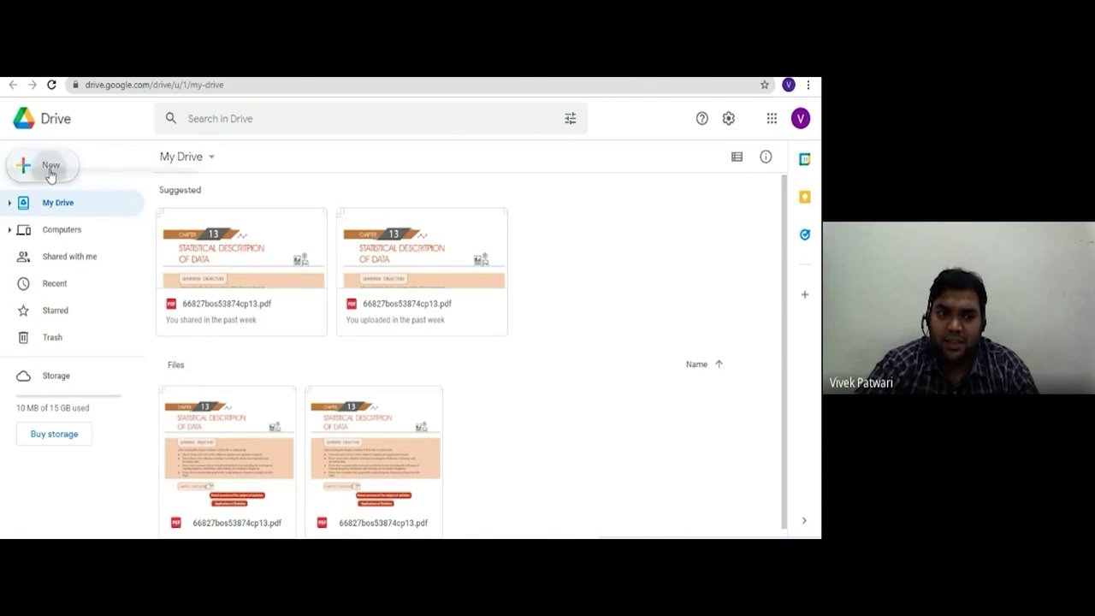
right_click(558, 369)
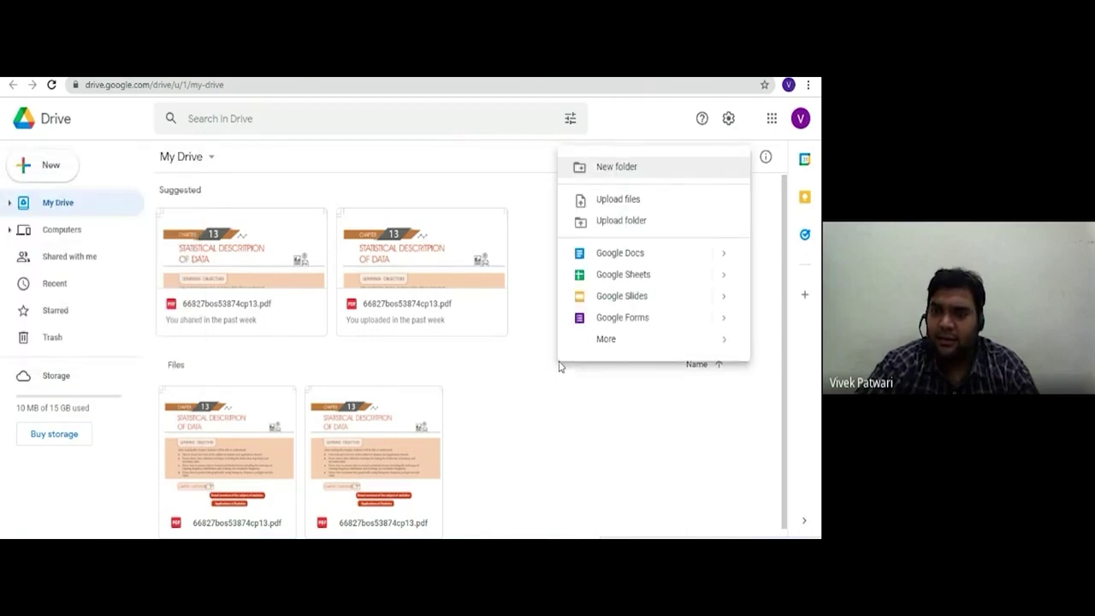
click(540, 414)
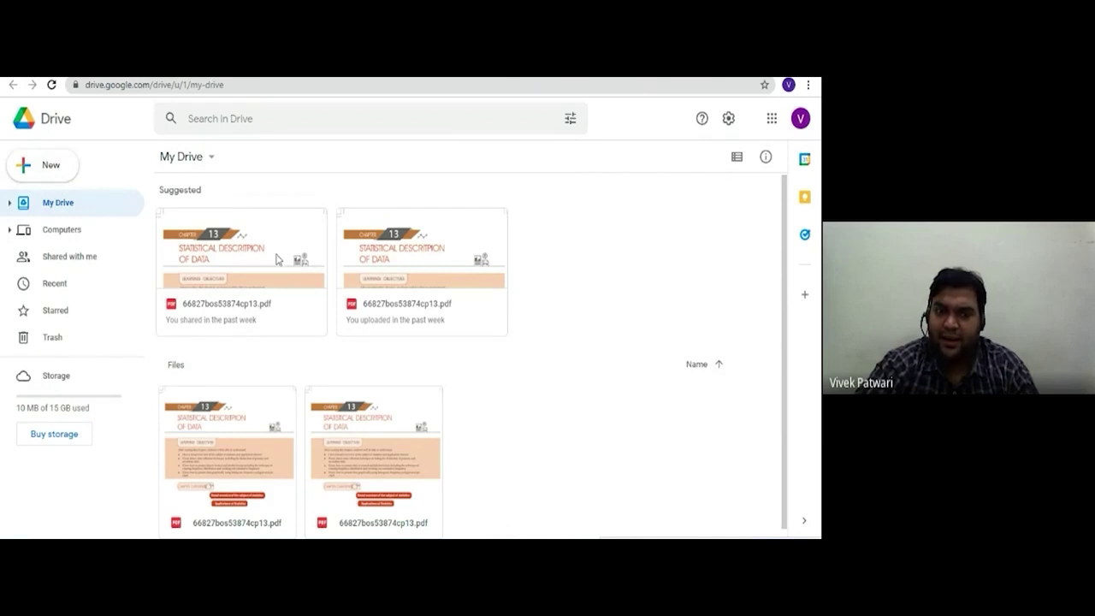
Browse the My Drive dropdown's More apps, then go to Shared with me
click(211, 161)
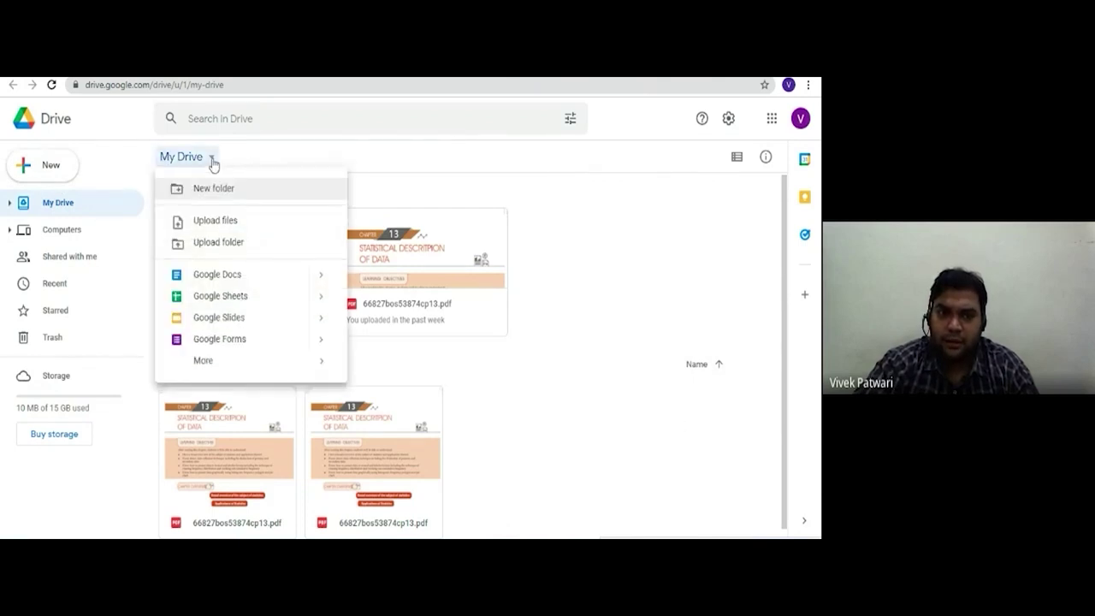
click(250, 161)
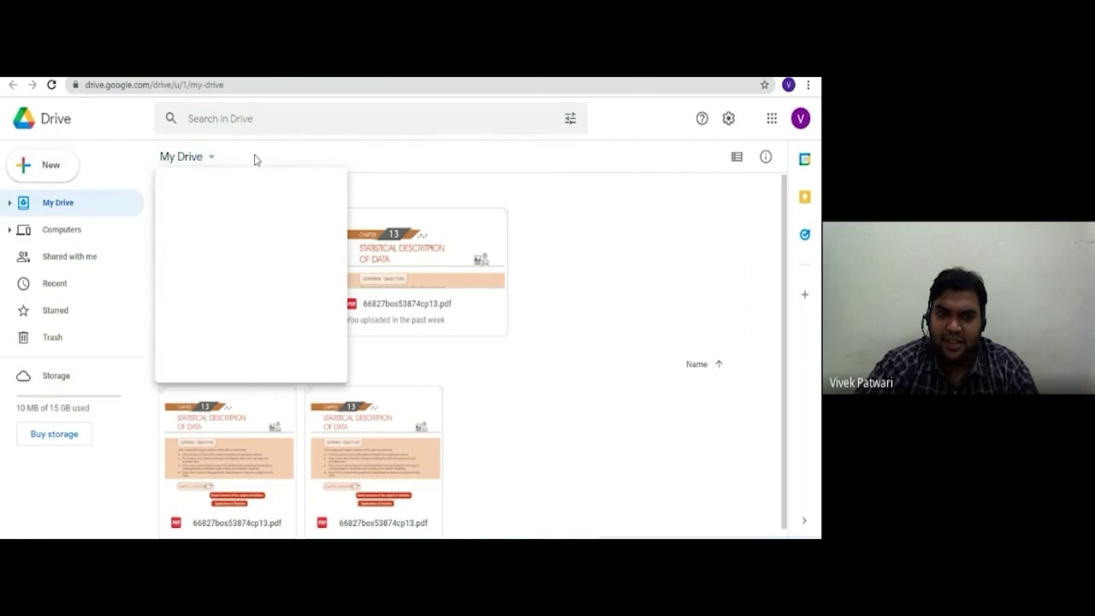
click(211, 159)
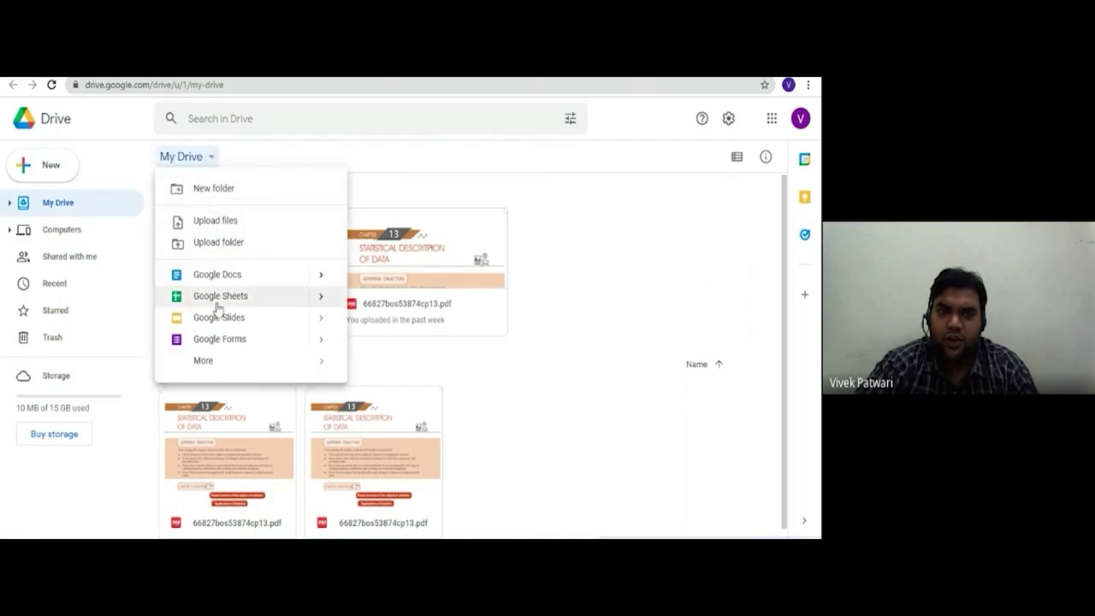
mouse_move(257, 369)
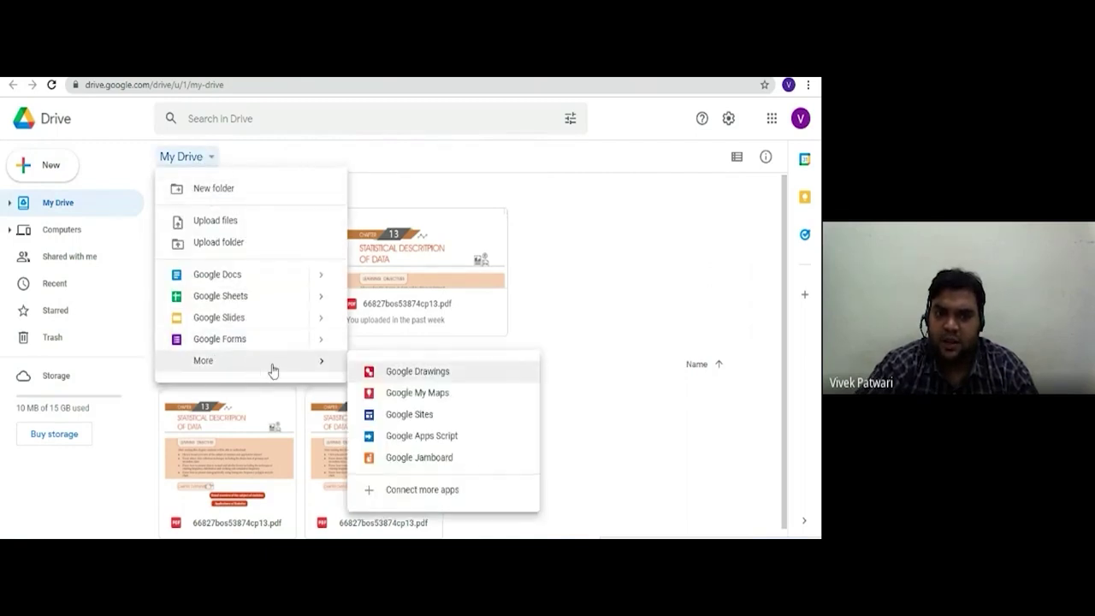
click(620, 479)
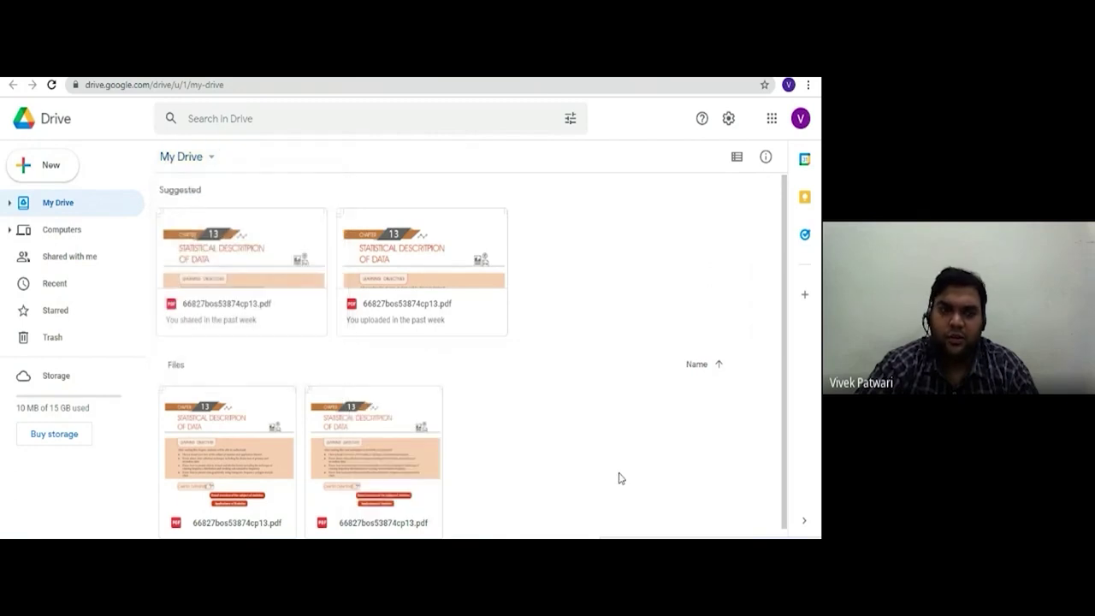
click(61, 267)
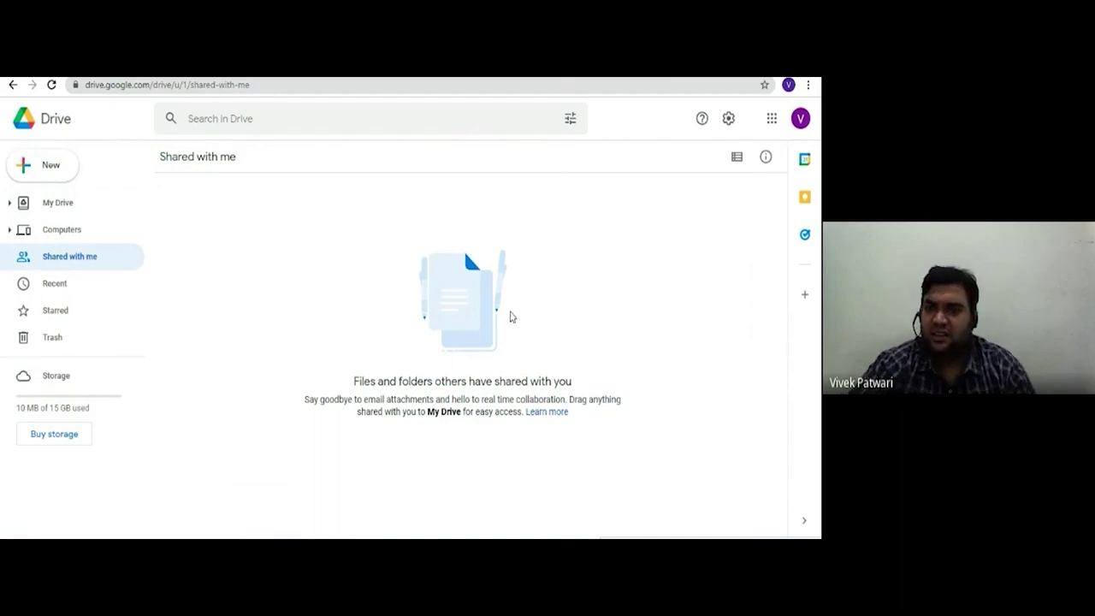
Return to My Drive, close its Details panel, and reopen Shared with me listing T1.pdf
key(alt+Left)
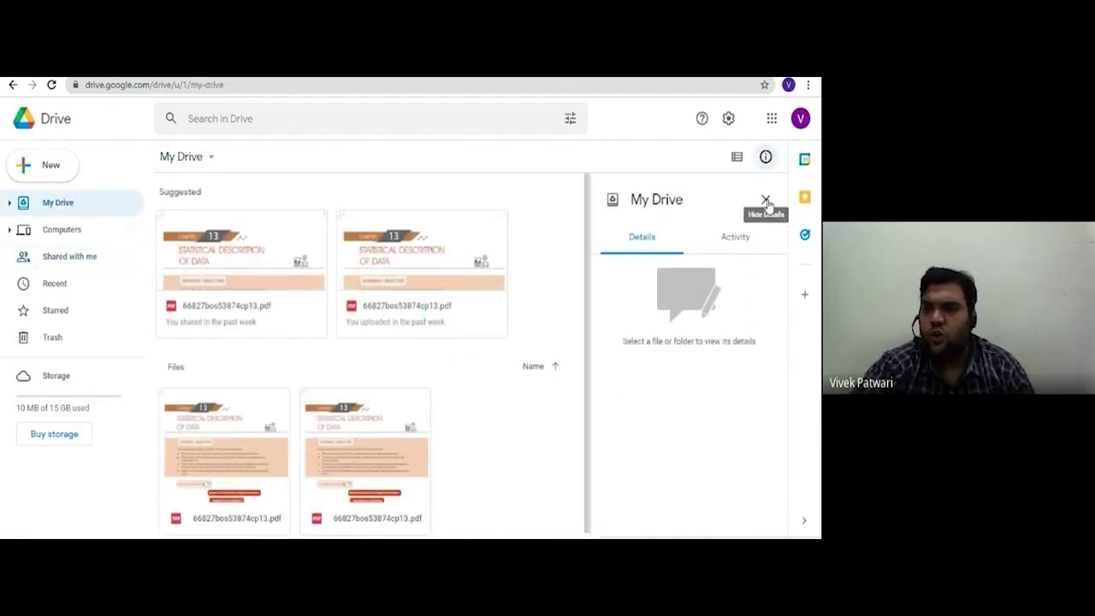
click(766, 199)
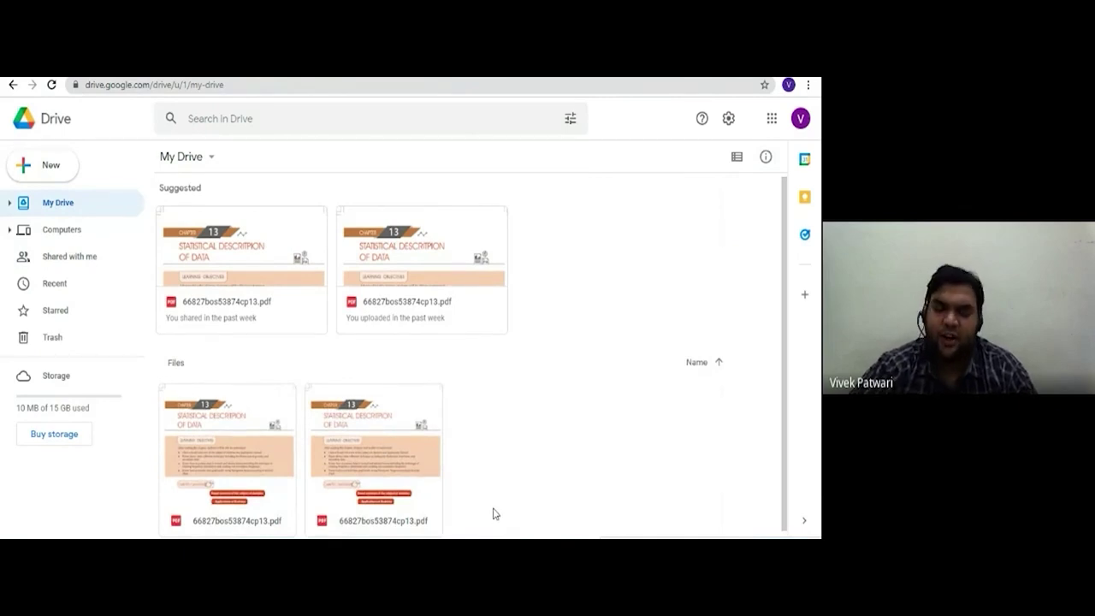
click(80, 254)
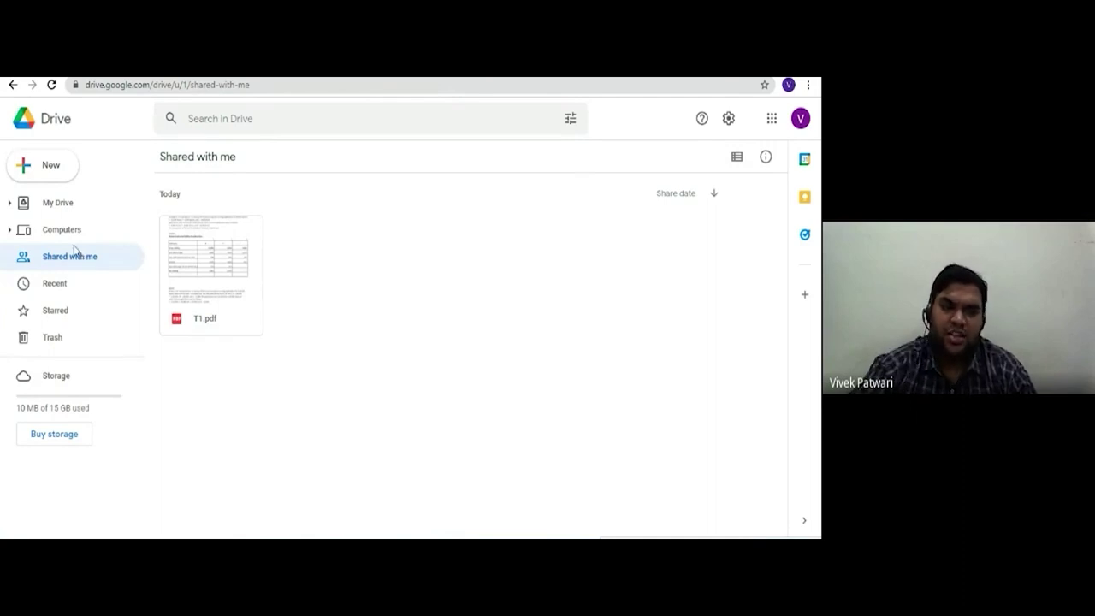
View the empty Trash, briefly stepping back to My Drive in between
click(49, 344)
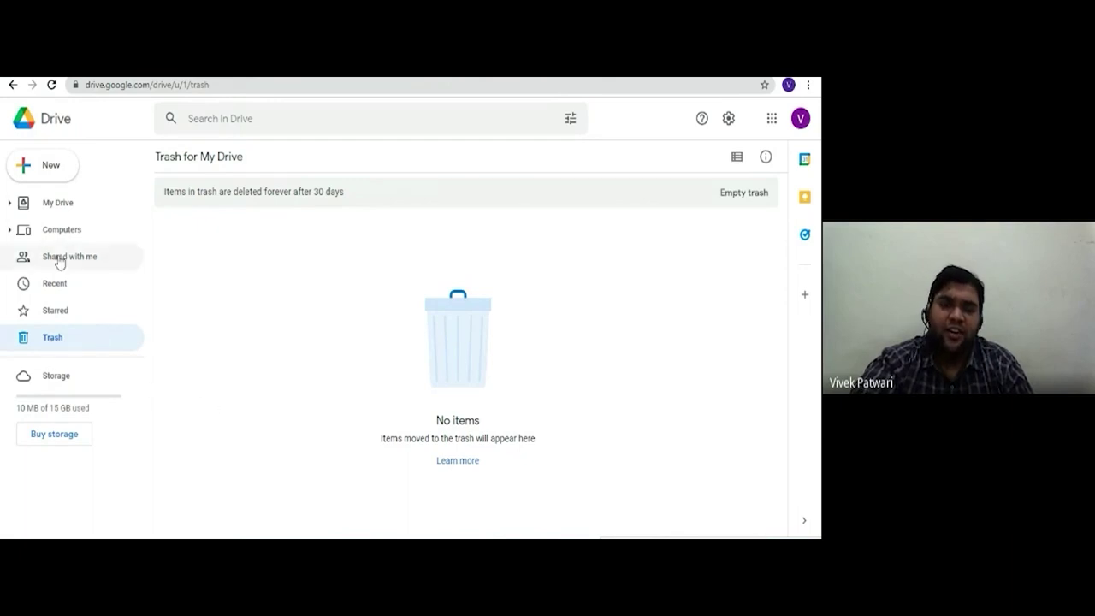
click(53, 206)
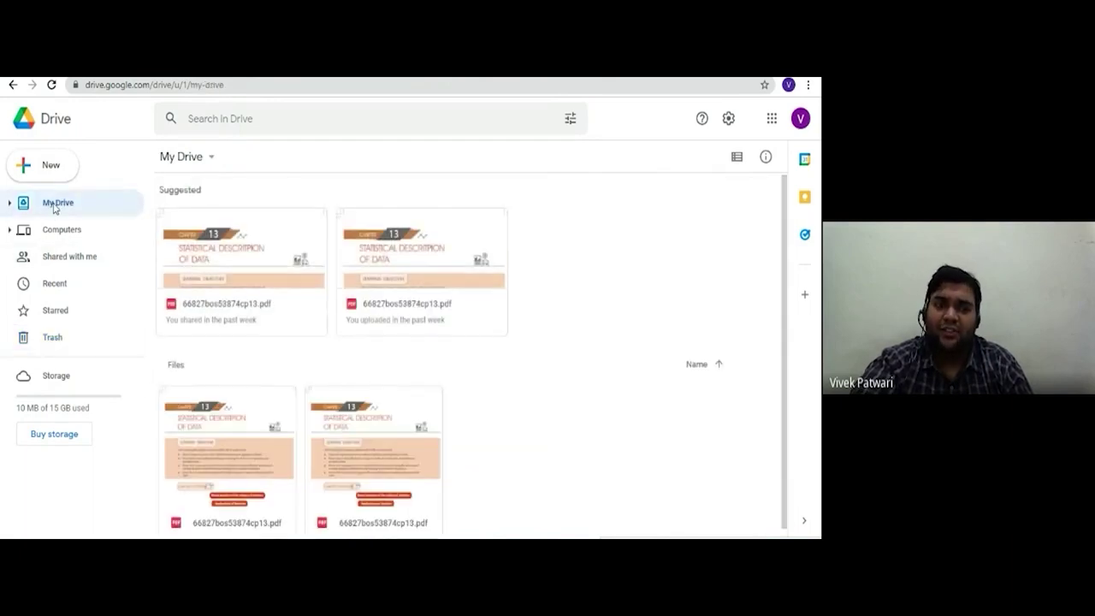
click(54, 336)
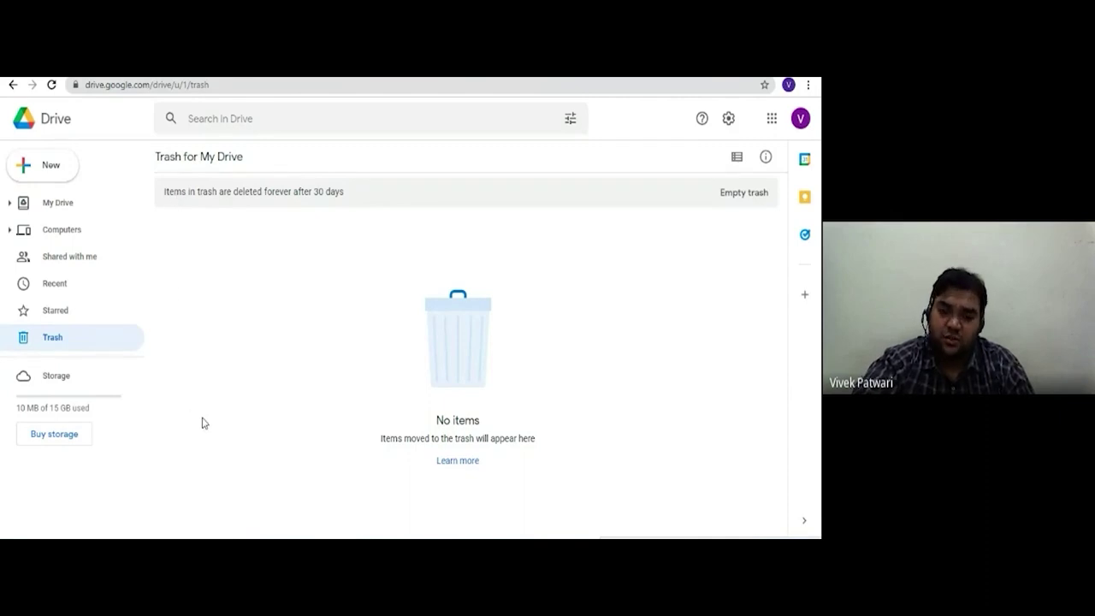
Select T1.pdf in Shared with me, check Trash again, then open Computers
click(77, 256)
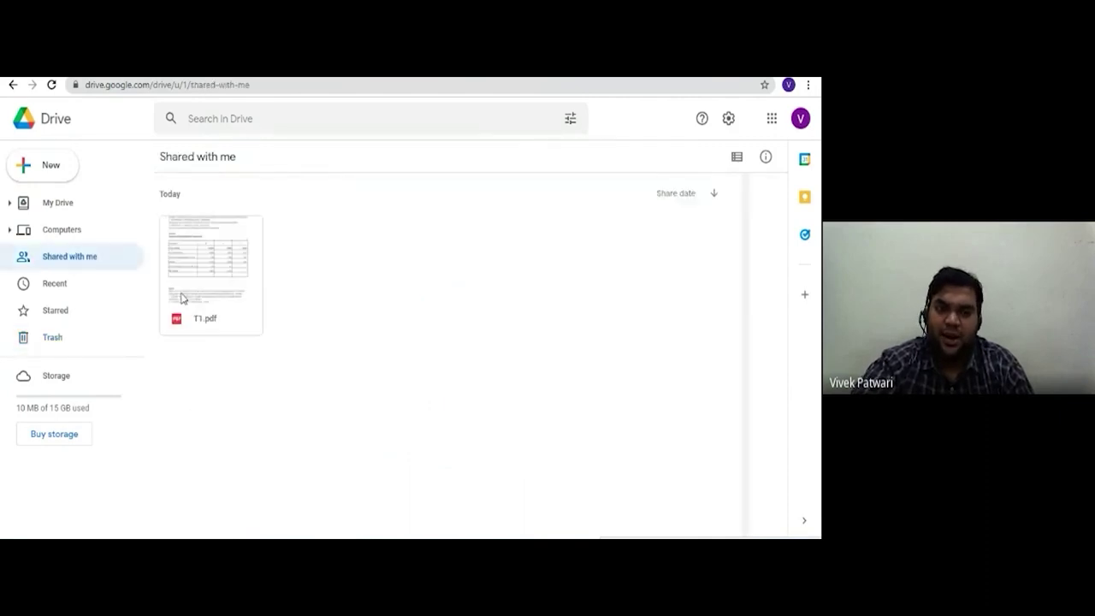
click(198, 299)
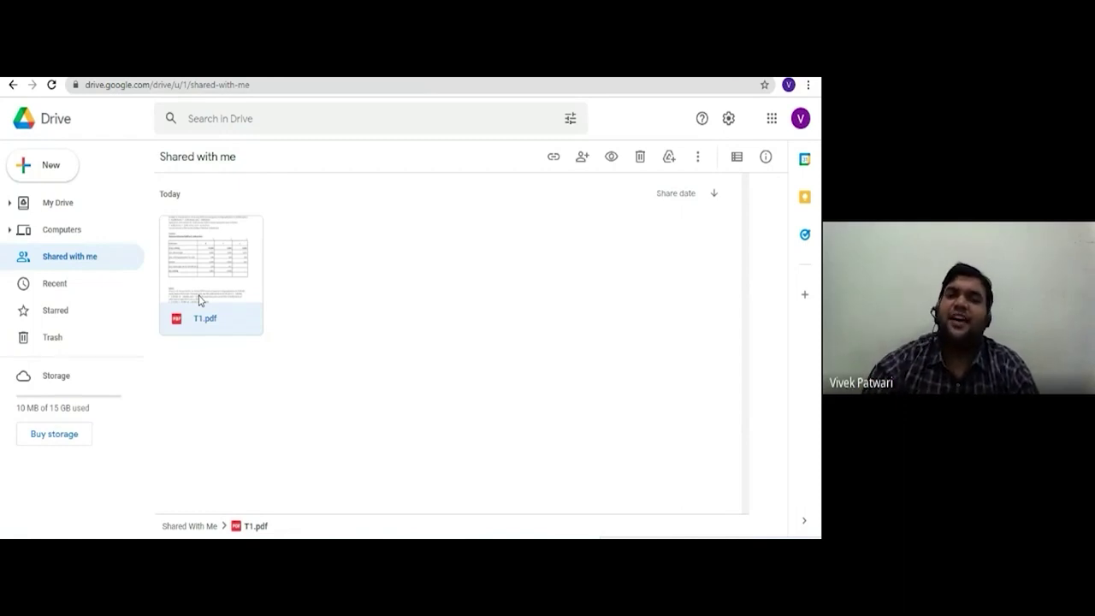
click(40, 338)
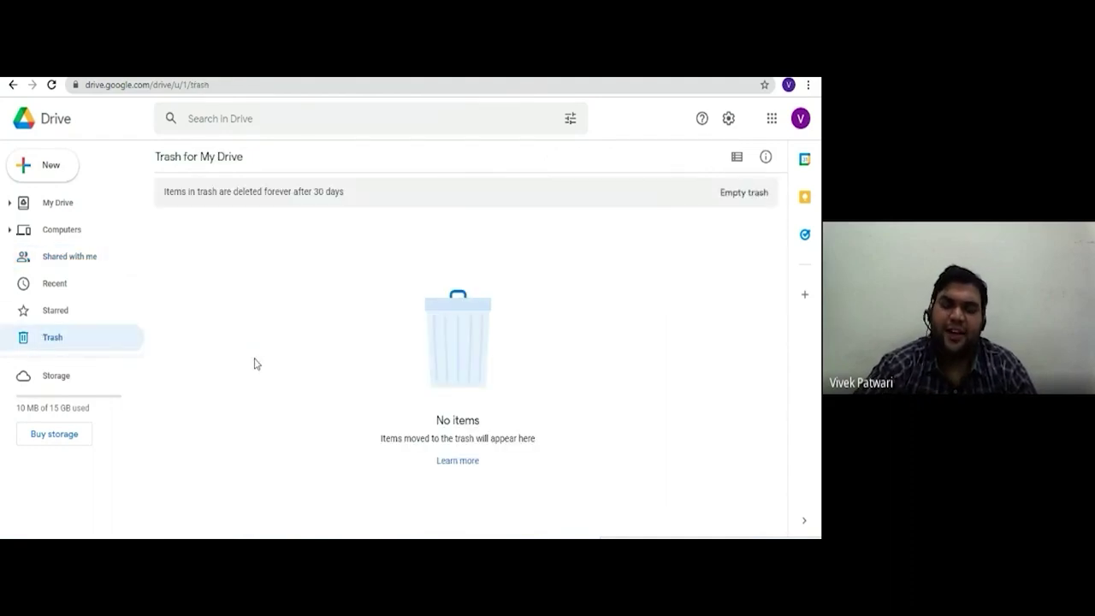
click(61, 236)
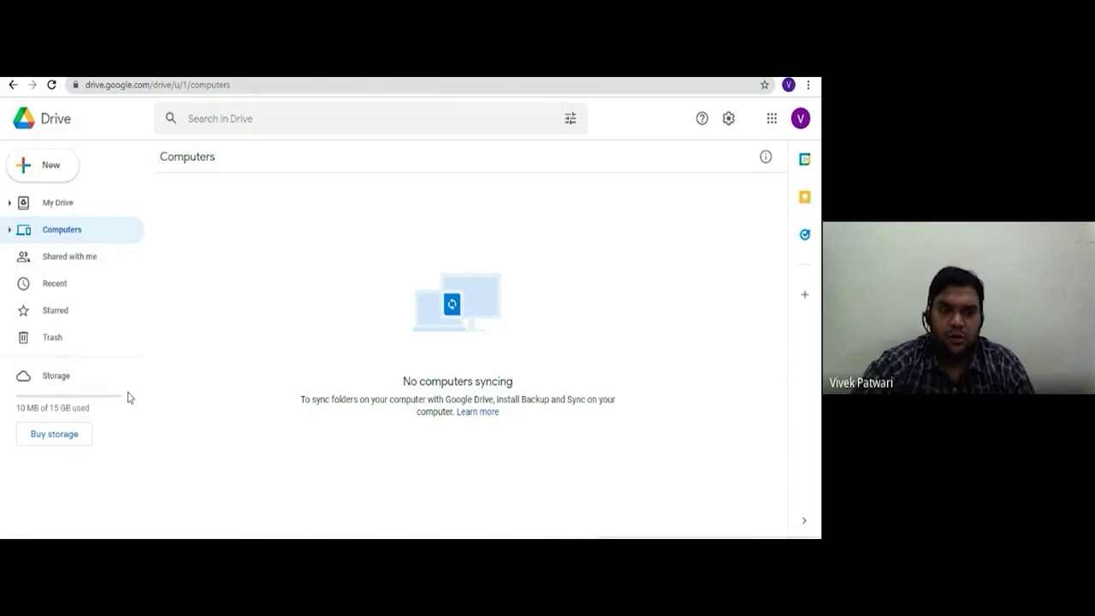
Visit My Drive, Starred and Trash, finishing back on My Drive's two PDFs
click(41, 205)
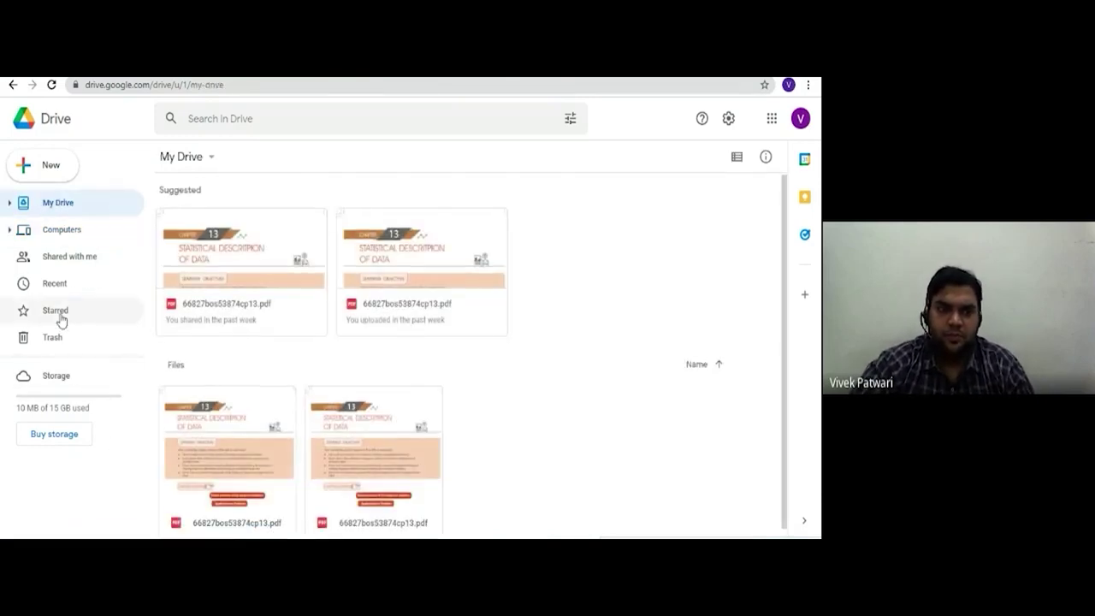
click(60, 316)
click(51, 338)
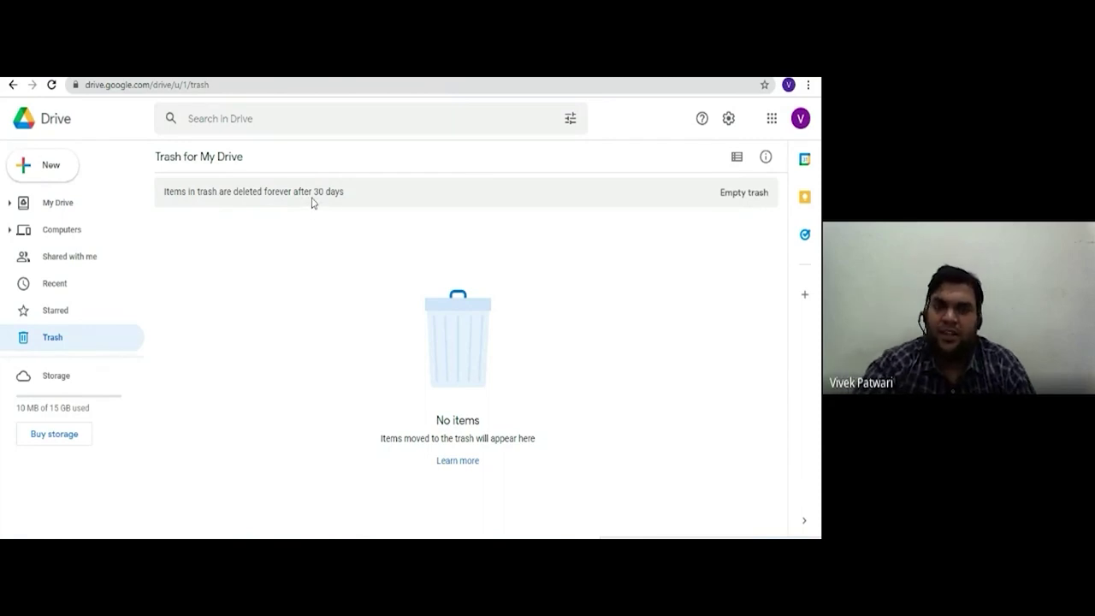
click(64, 210)
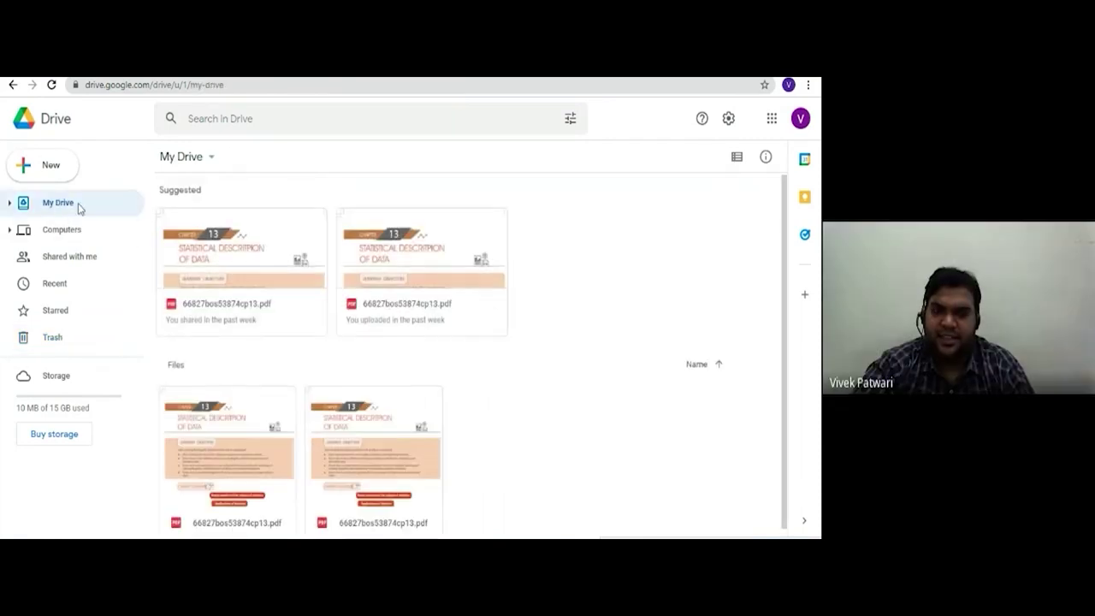